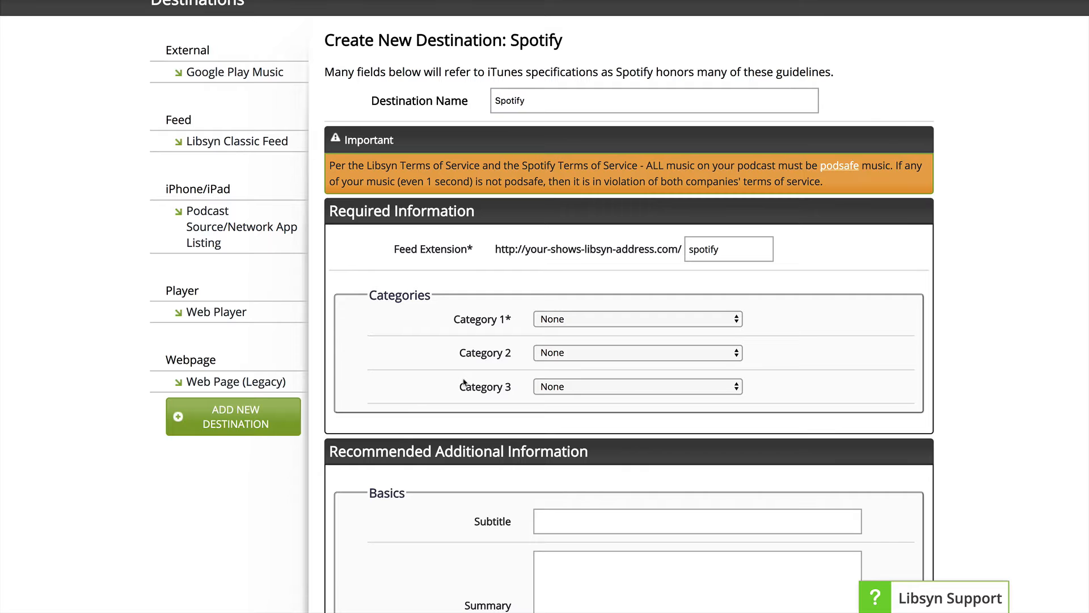
Step: Review the new Spotify destination form, from the podsafe music notice through the required and recommended fields
scroll(464, 383, "down", 3)
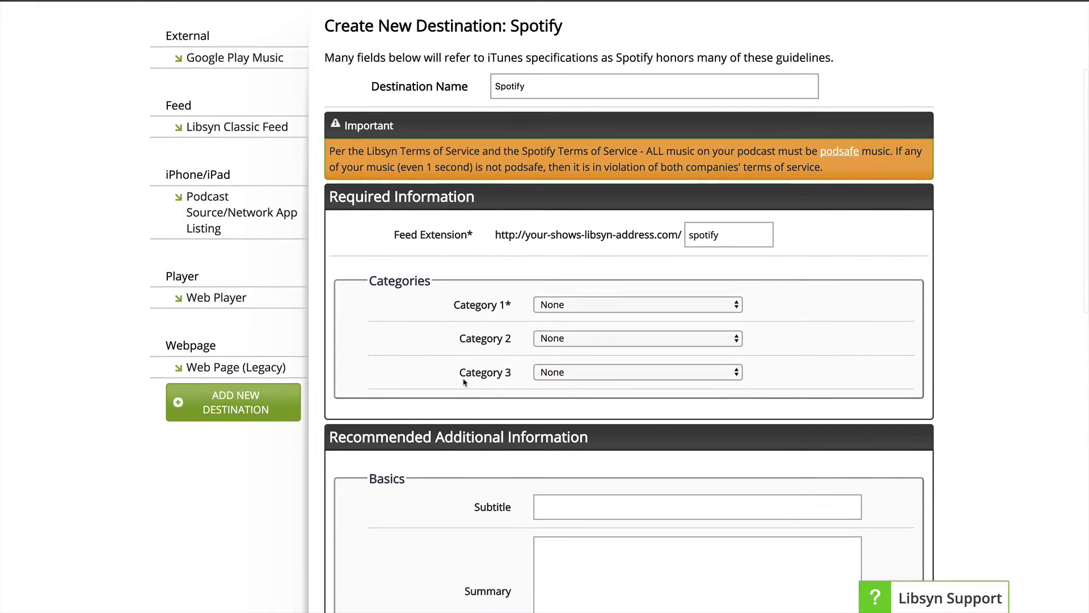
scroll(464, 382, "down", 8)
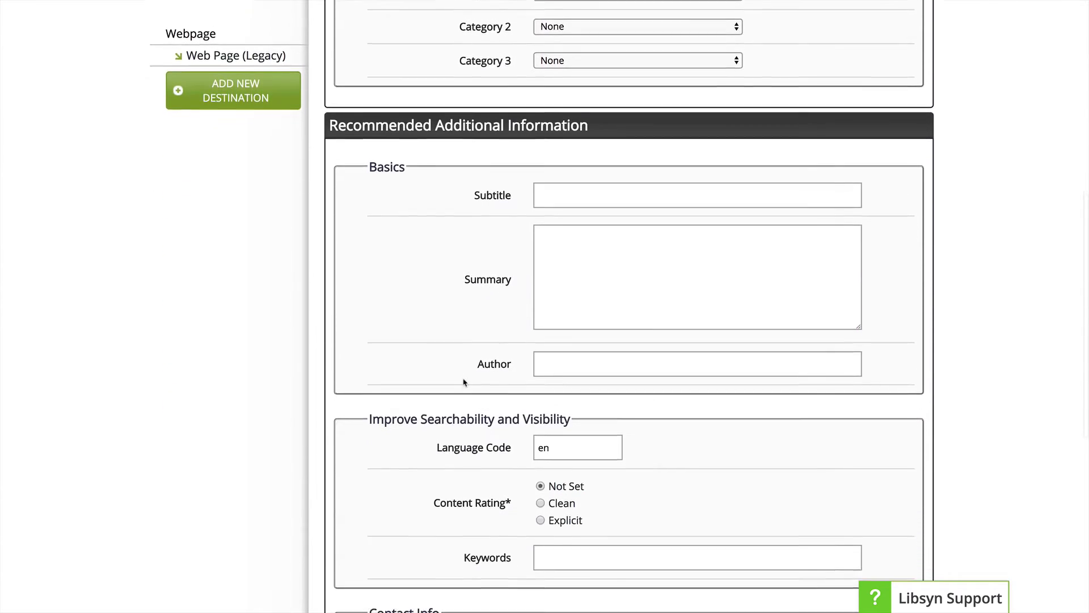
scroll(464, 382, "down", 3)
scroll(464, 382, "up", 12)
scroll(464, 383, "up", 3)
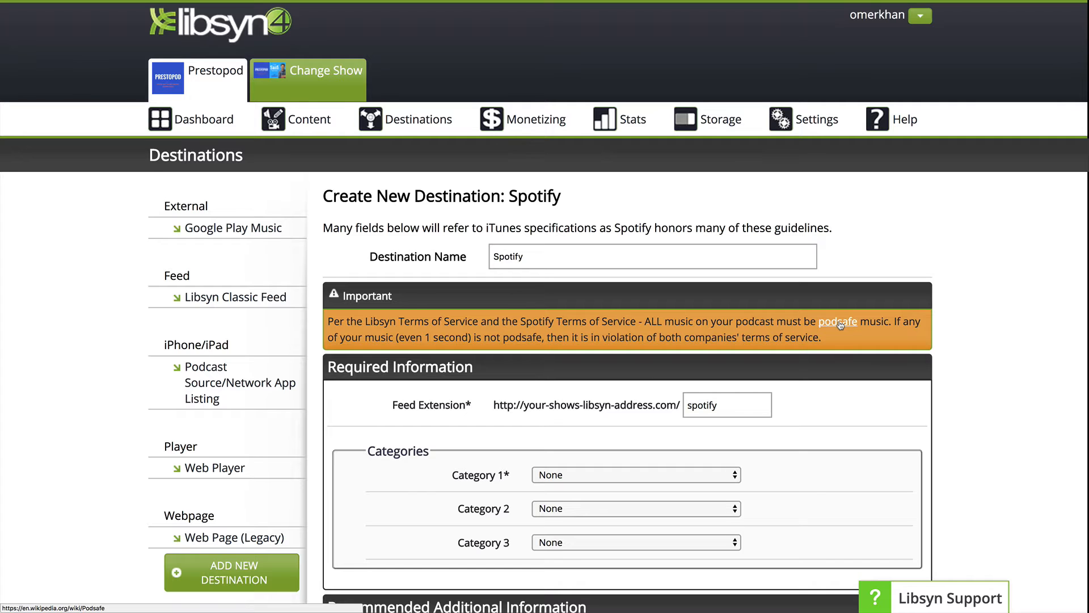
scroll(648, 335, "down", 3)
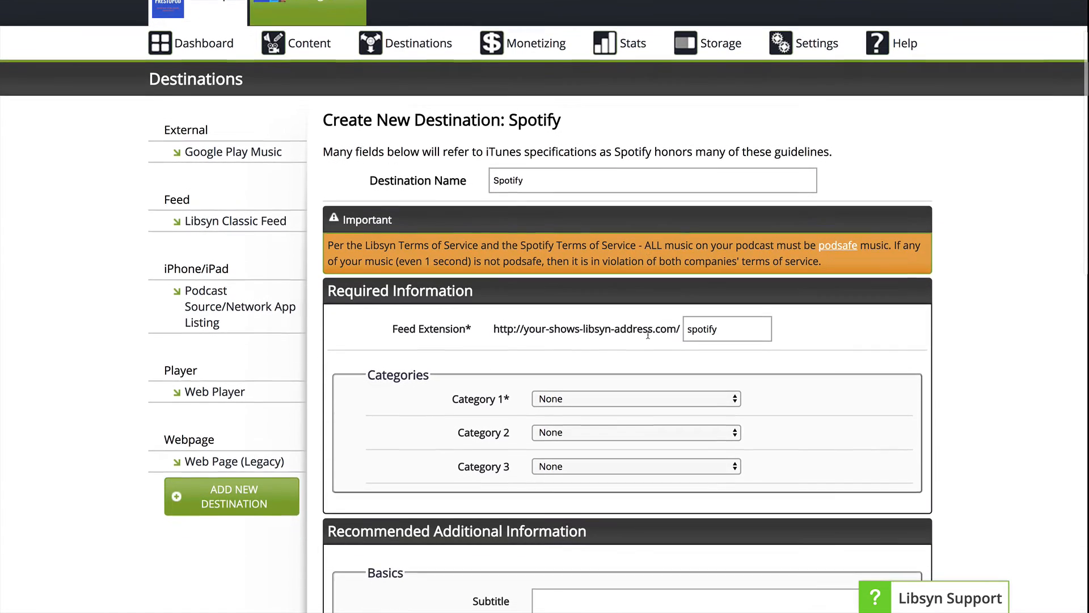
Step: Look through the Category 1 choices, then the Basics, searchability, Contact Info and approval sections of the Spotify form
left_click(545, 321)
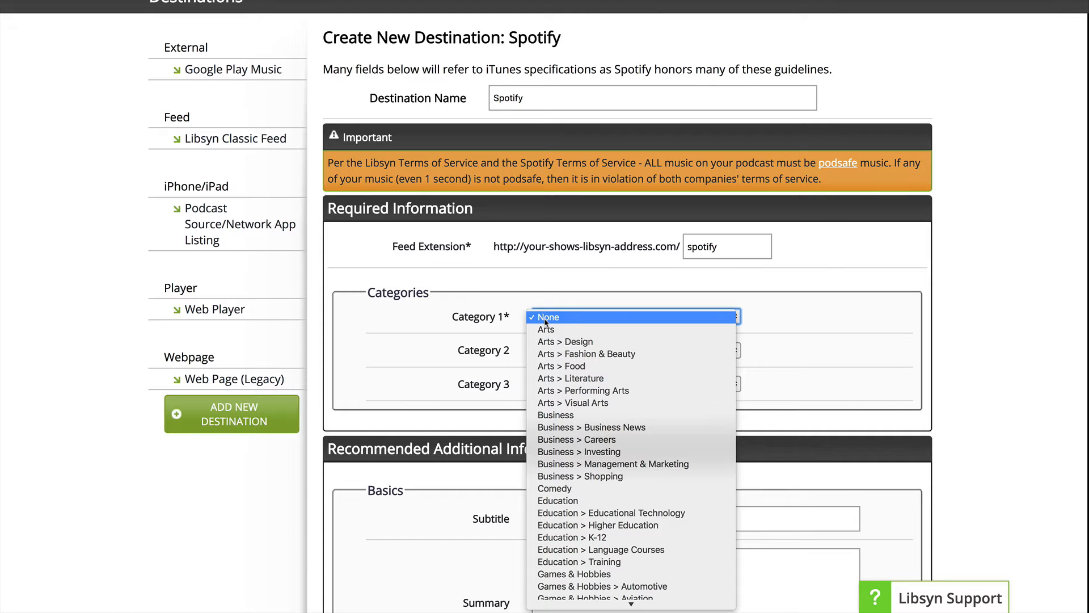
left_click(504, 337)
scroll(504, 337, "down", 2)
scroll(534, 315, "down", 3)
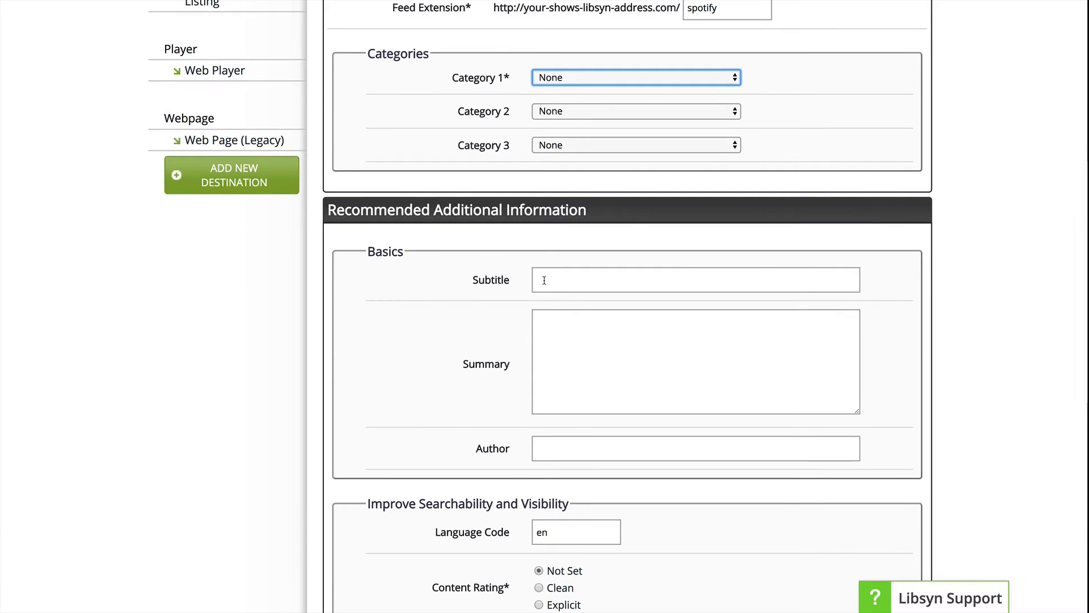
scroll(544, 280, "down", 2)
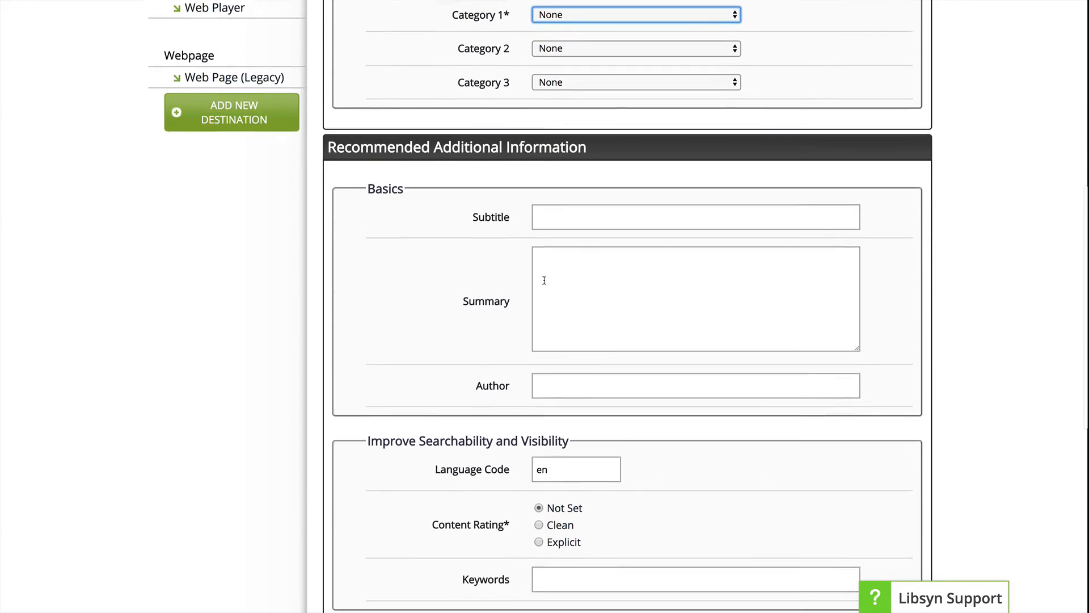
left_click(559, 381)
scroll(560, 378, "down", 2)
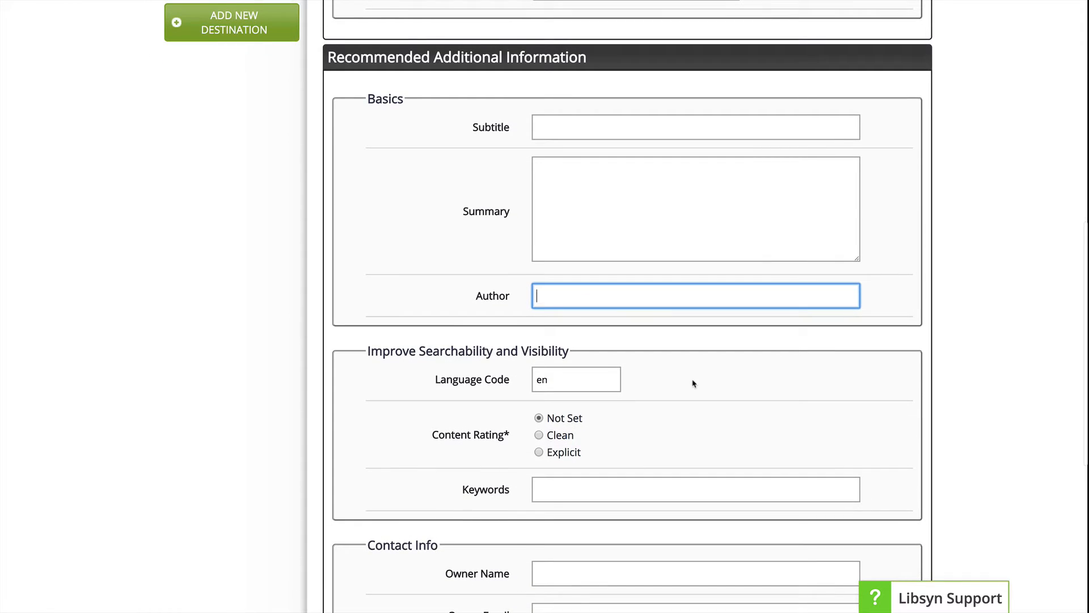
scroll(692, 383, "down", 1)
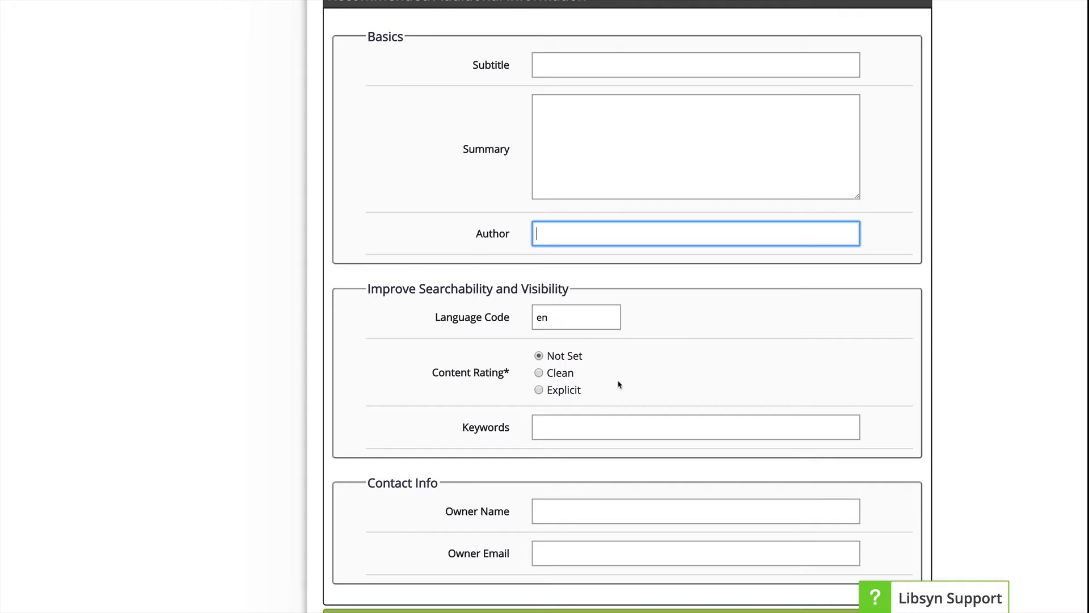
scroll(604, 393, "down", 1)
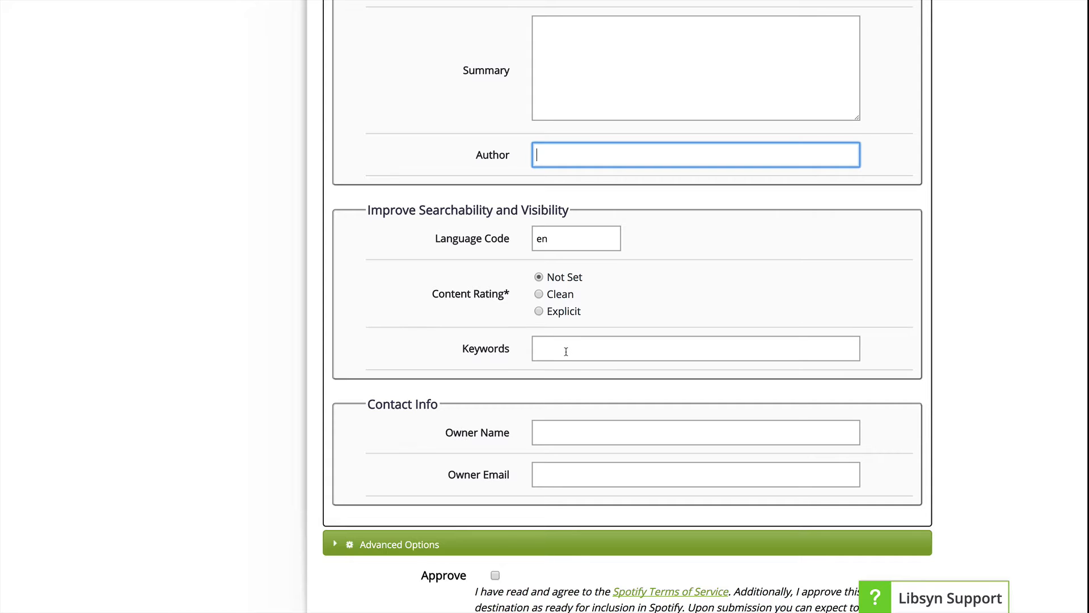
scroll(545, 403, "down", 1)
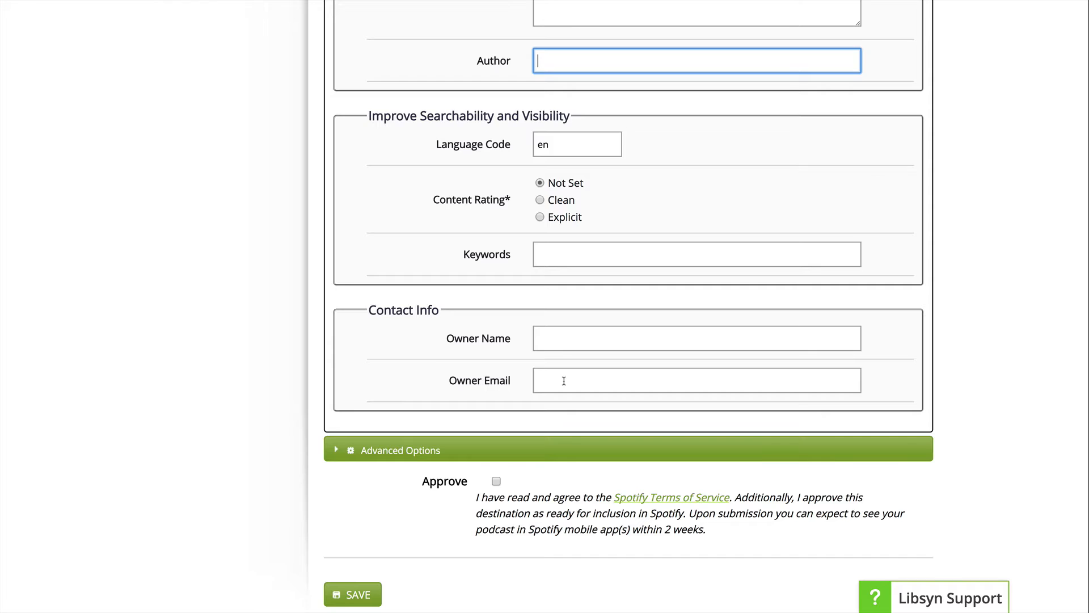
scroll(564, 381, "down", 2)
scroll(563, 380, "down", 1)
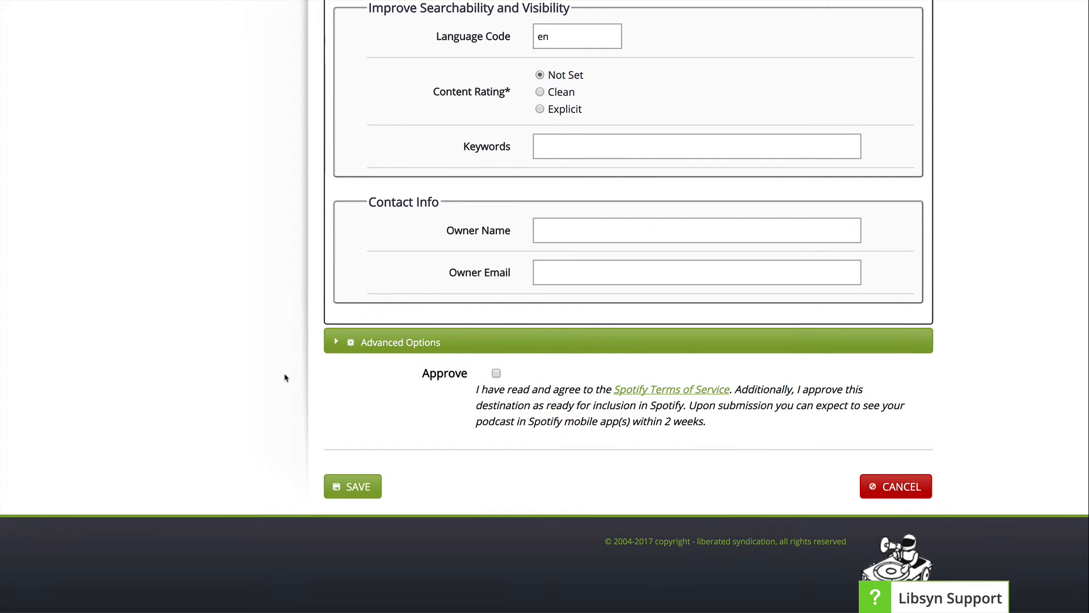
Step: Go back over the categories and the recommended Subtitle, Summary and Author fields before returning to the form's end
scroll(285, 378, "up", 10)
left_click(558, 251)
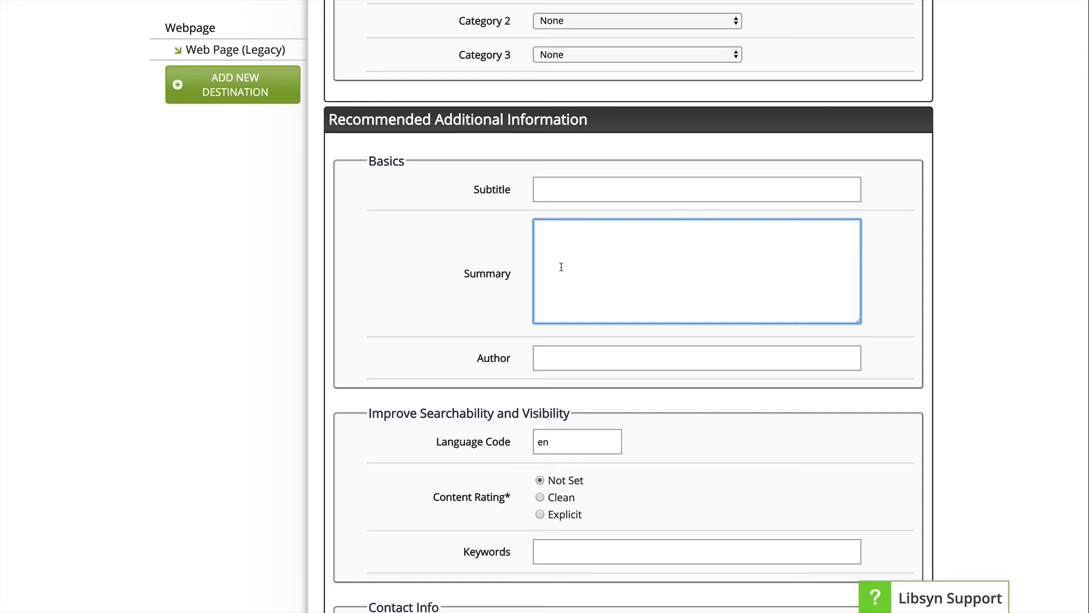
scroll(562, 261, "up", 5)
scroll(562, 271, "down", 5)
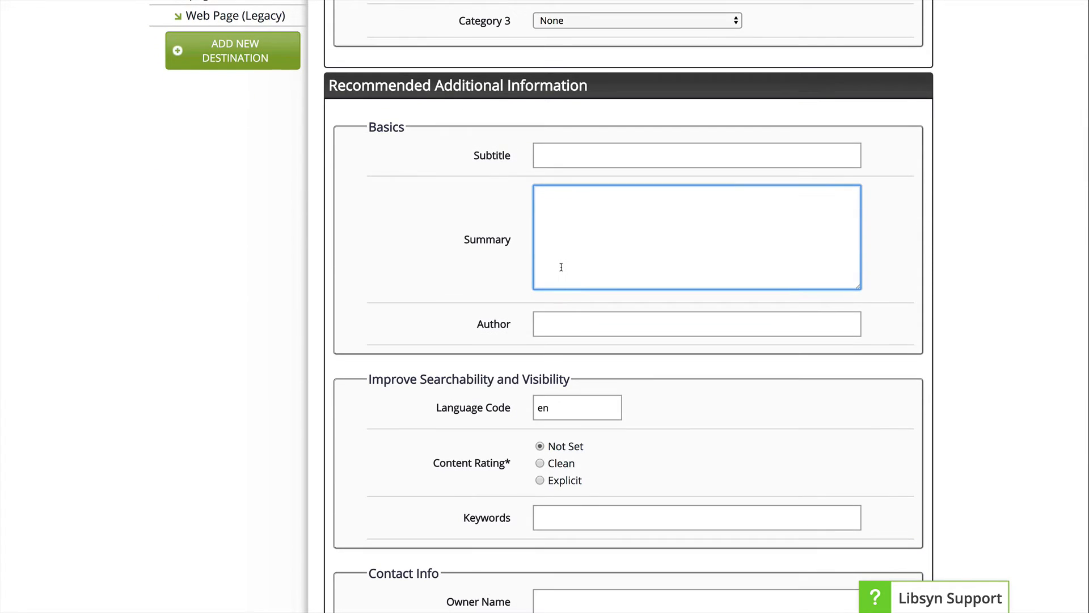
scroll(561, 266, "down", 7)
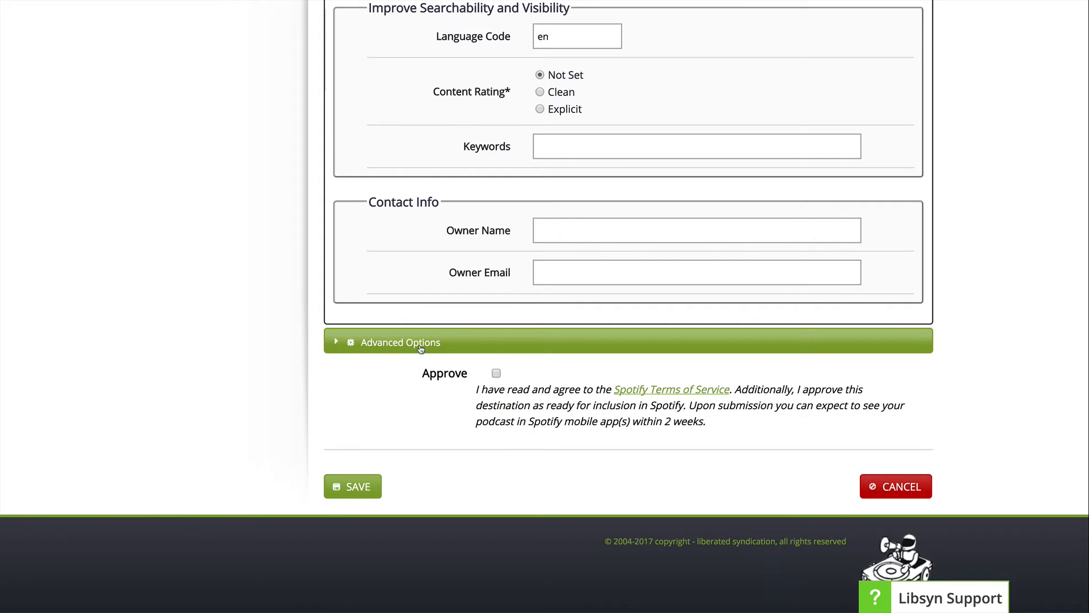
Step: Expand the Advanced Options, examine the title, artwork and episode limit settings, and collapse them again
left_click(334, 343)
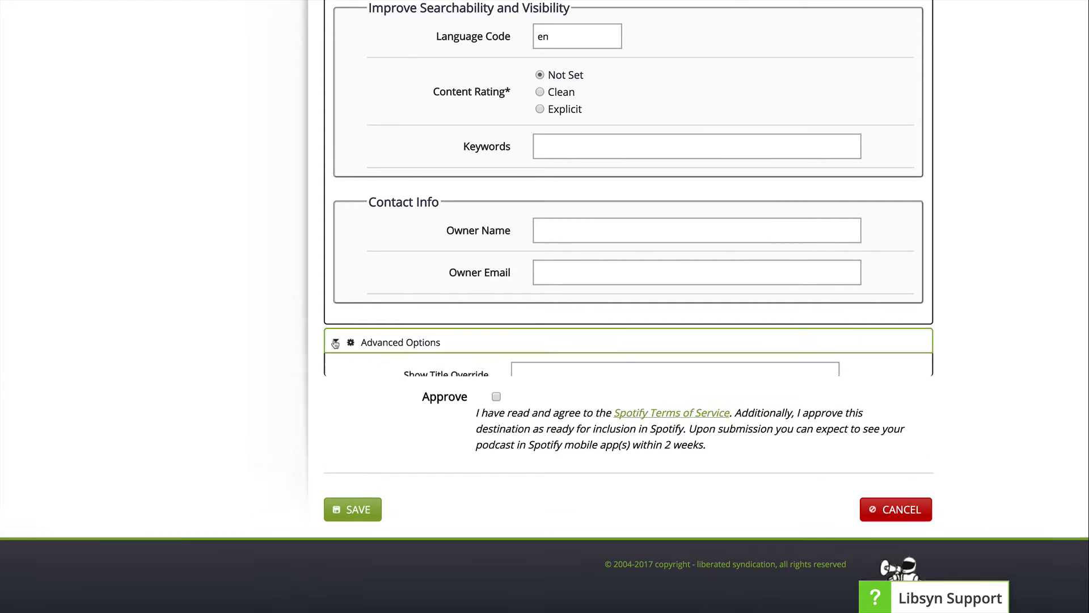
scroll(365, 358, "down", 2)
left_click(531, 284)
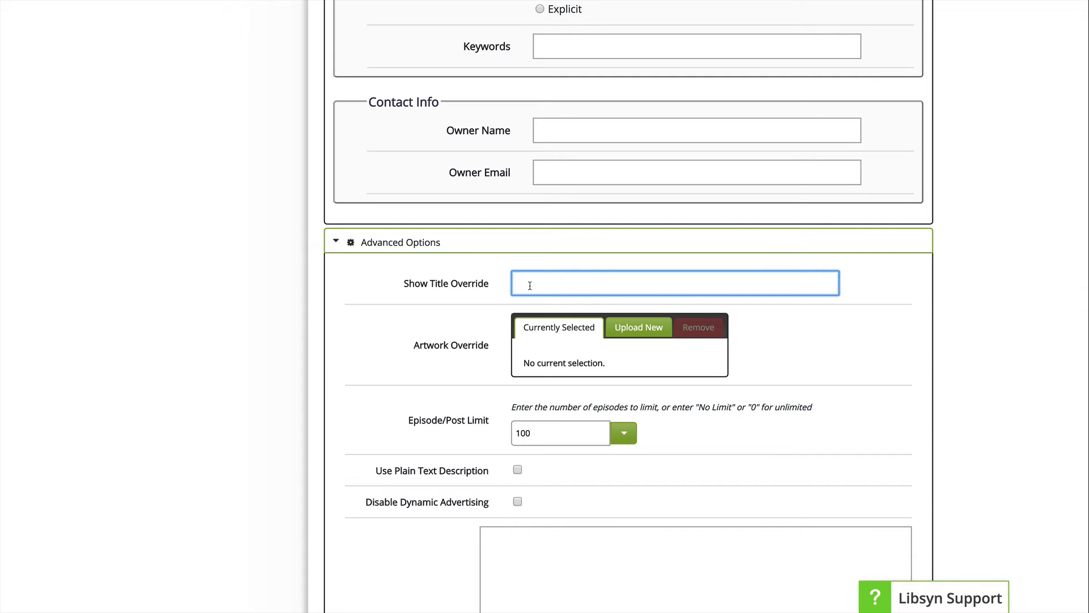
left_click(335, 242)
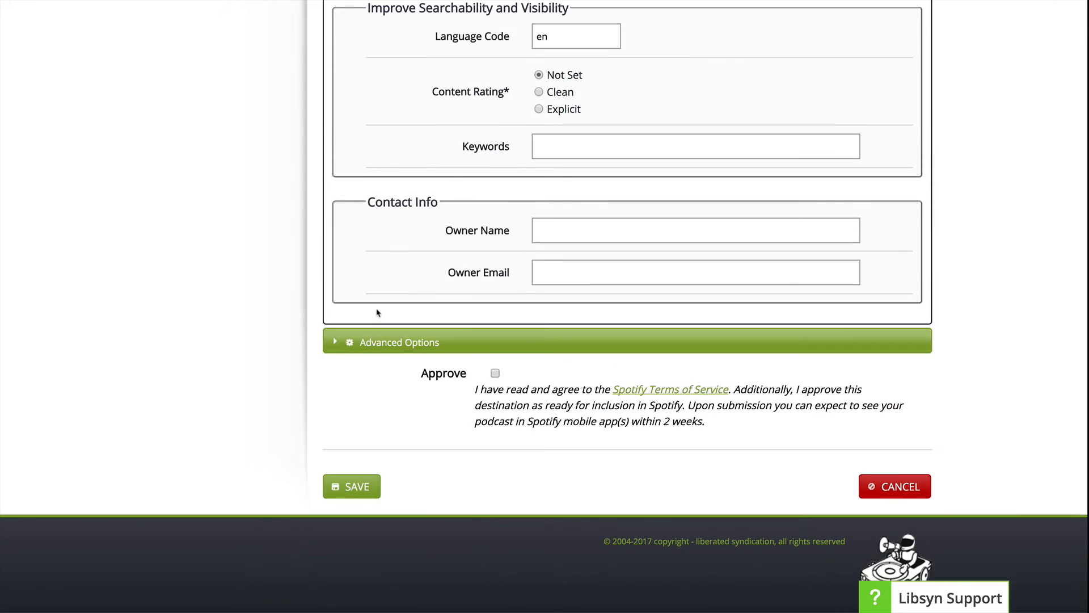
Step: Approve the Spotify Terms of Service and save the new Spotify destination
left_click(494, 373)
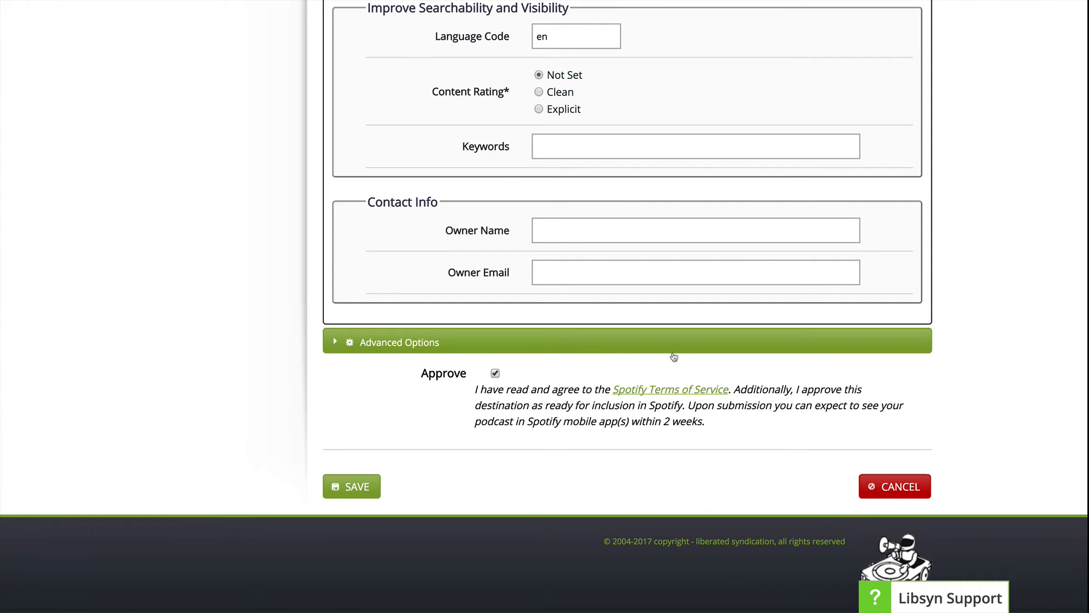
left_click(359, 485)
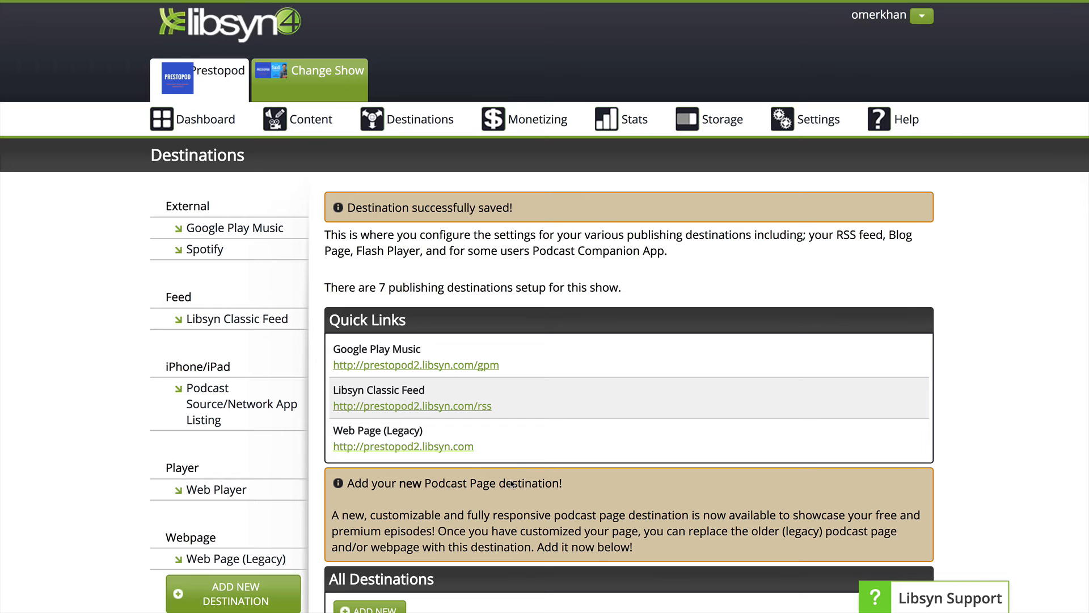
Step: Check the All Destinations list for the Spotify entry and show which statistics reports are available for the show
scroll(500, 465, "down", 6)
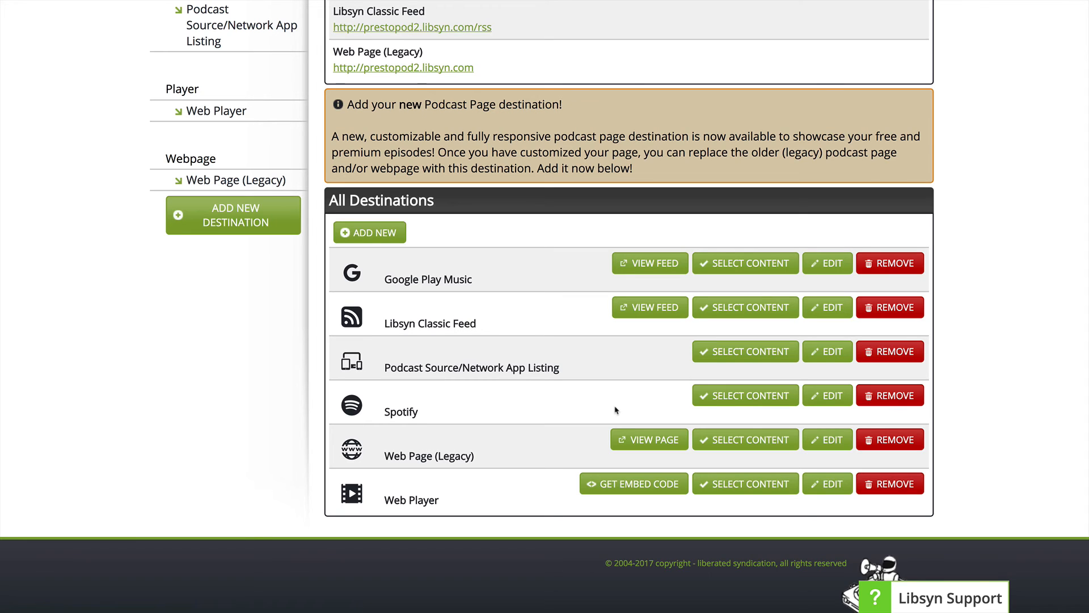
scroll(615, 410, "up", 10)
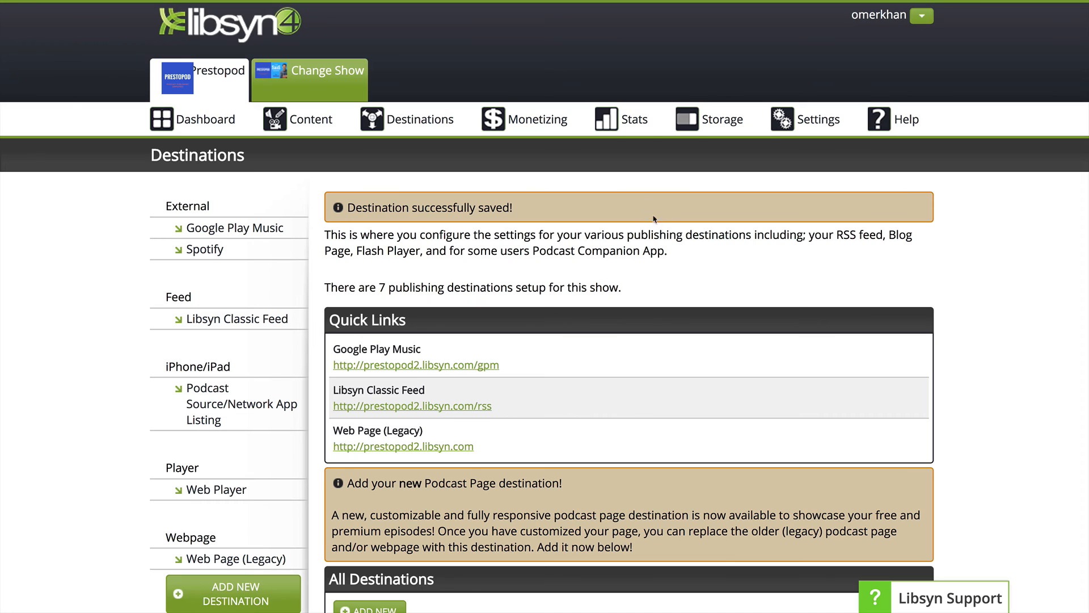
mouse_move(640, 124)
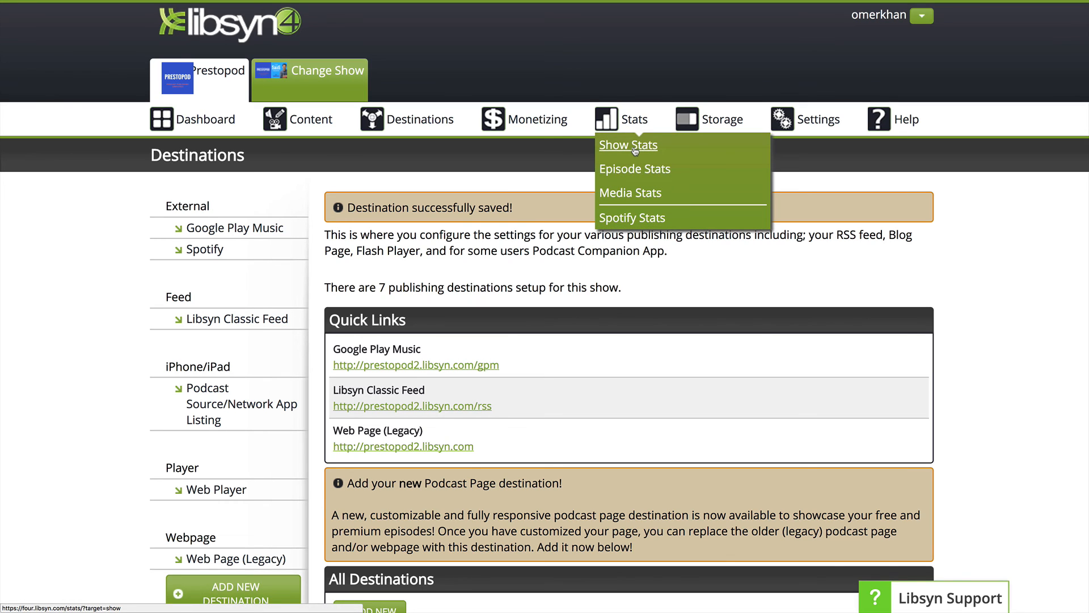